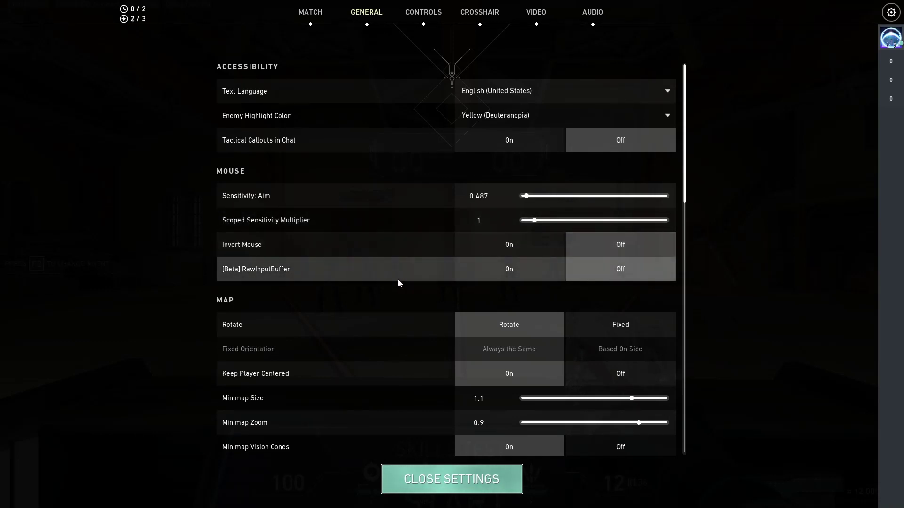
Review the General options, then show Controls keybinds with abilities on V, thumb mouse buttons and F.
scroll(398, 278, down, 1)
scroll(391, 264, down, 3)
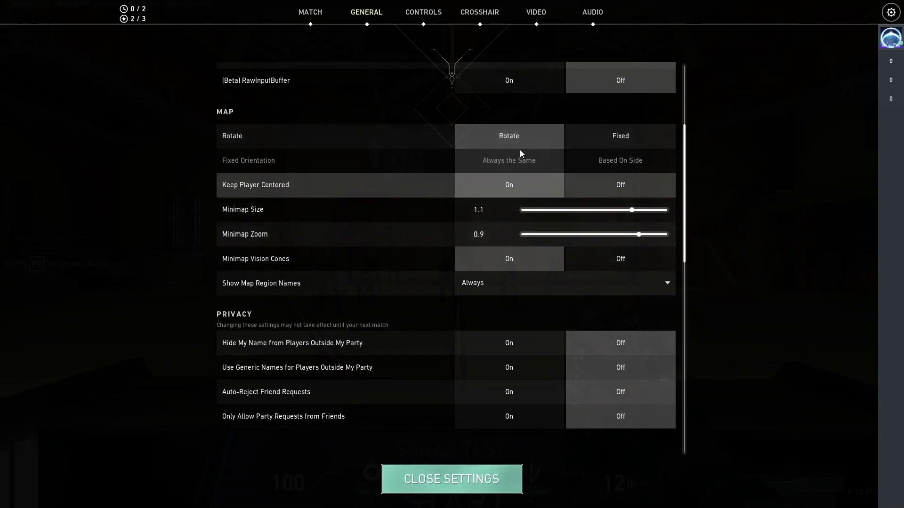
scroll(384, 283, down, 1)
scroll(249, 246, down, 2)
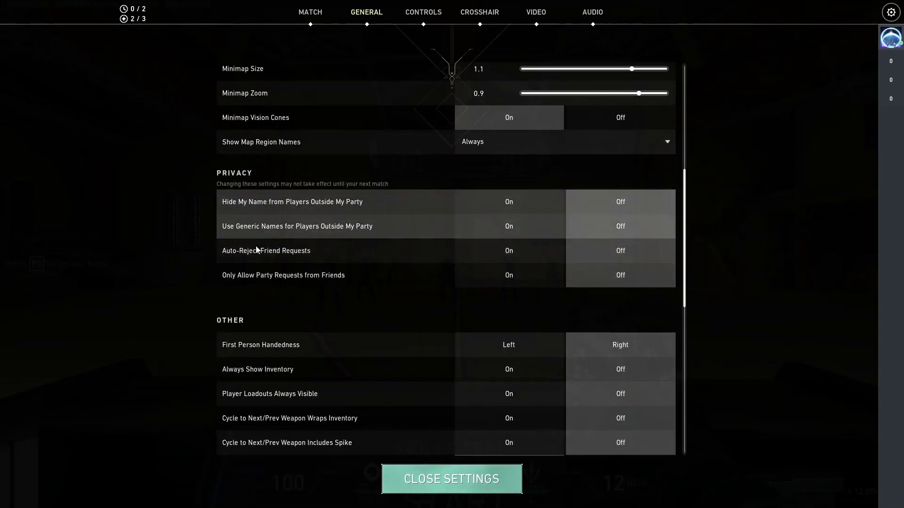
scroll(440, 288, down, 4)
scroll(292, 222, down, 2)
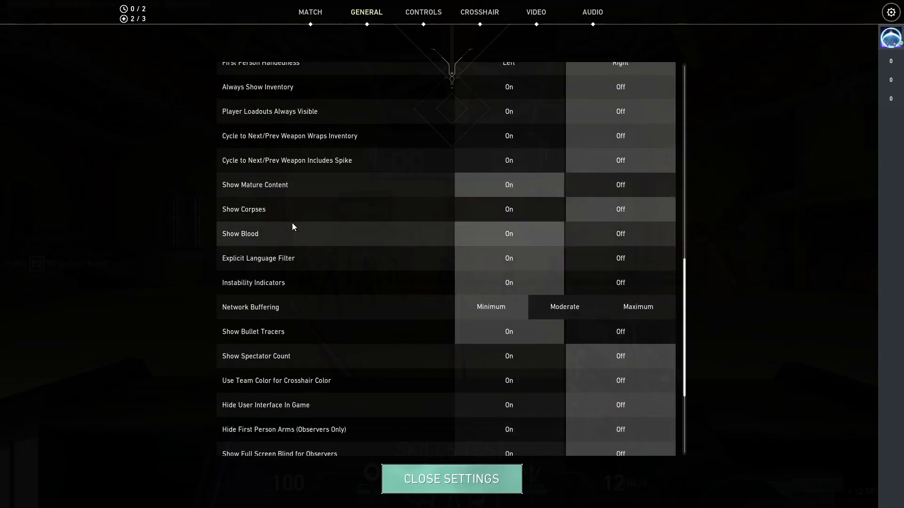
scroll(301, 214, down, 1)
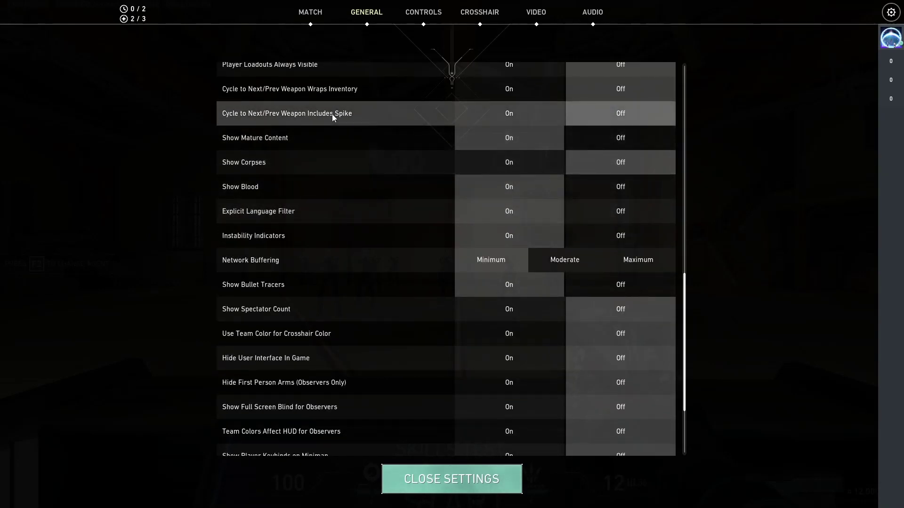
scroll(325, 170, down, 1)
scroll(326, 166, down, 2)
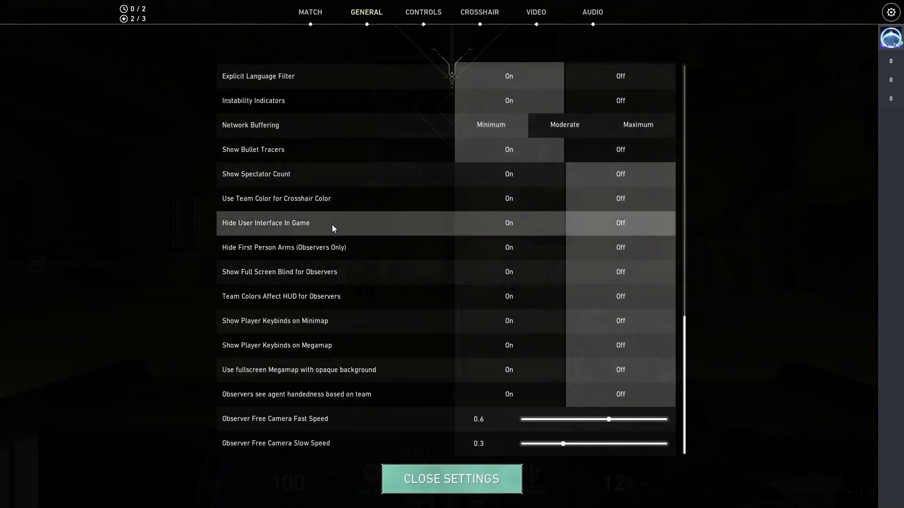
scroll(331, 224, up, 1)
scroll(329, 218, up, 2)
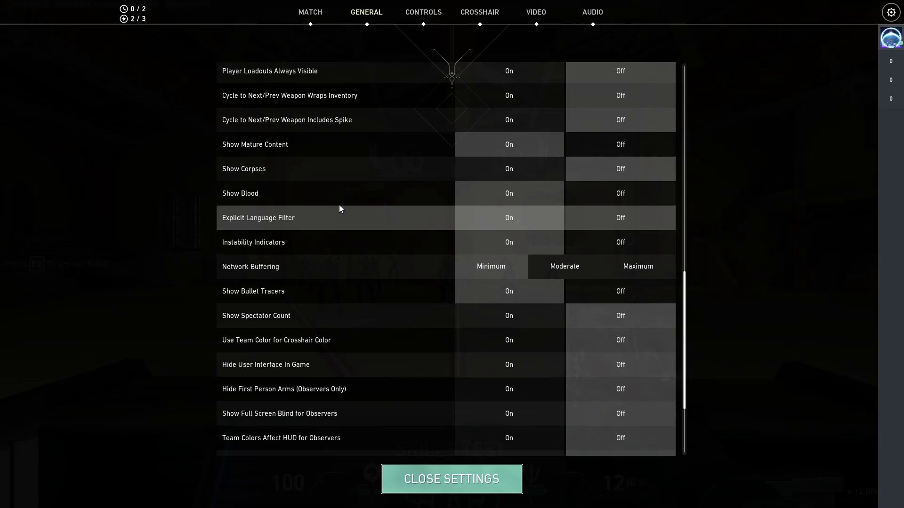
click(430, 16)
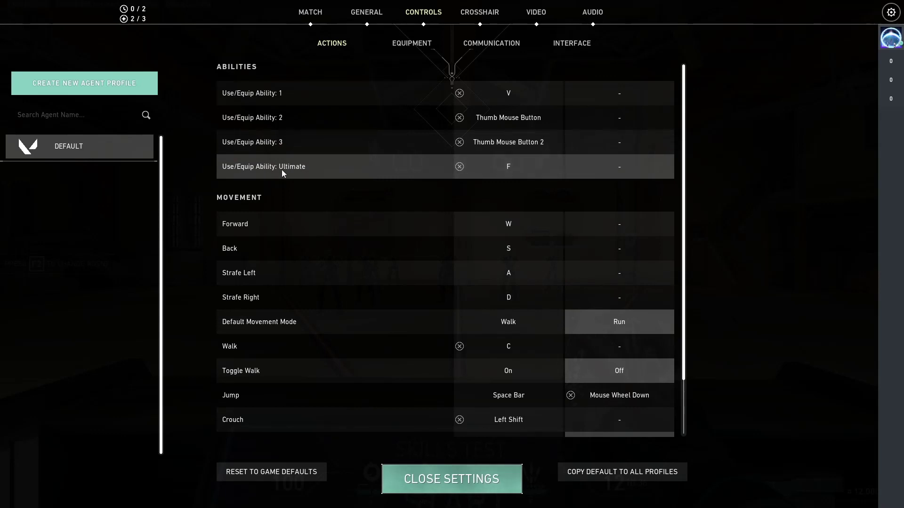
scroll(518, 174, down, 1)
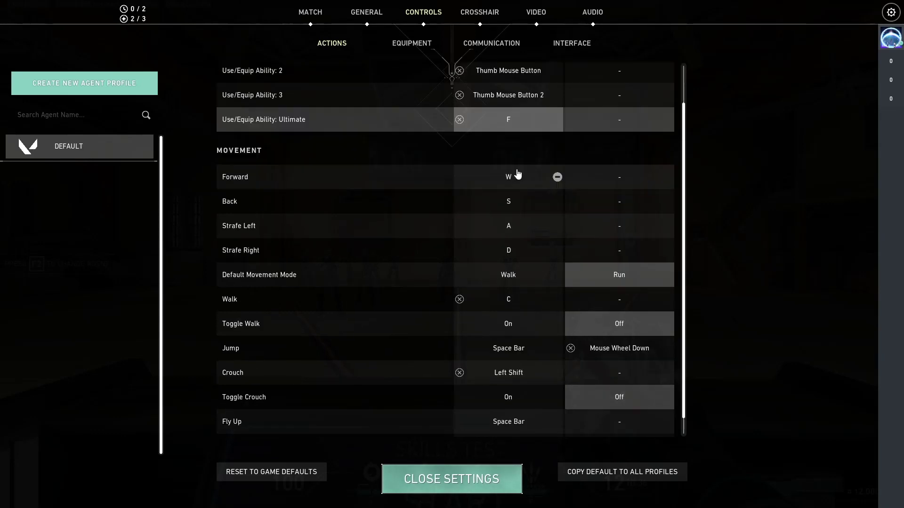
scroll(518, 174, down, 1)
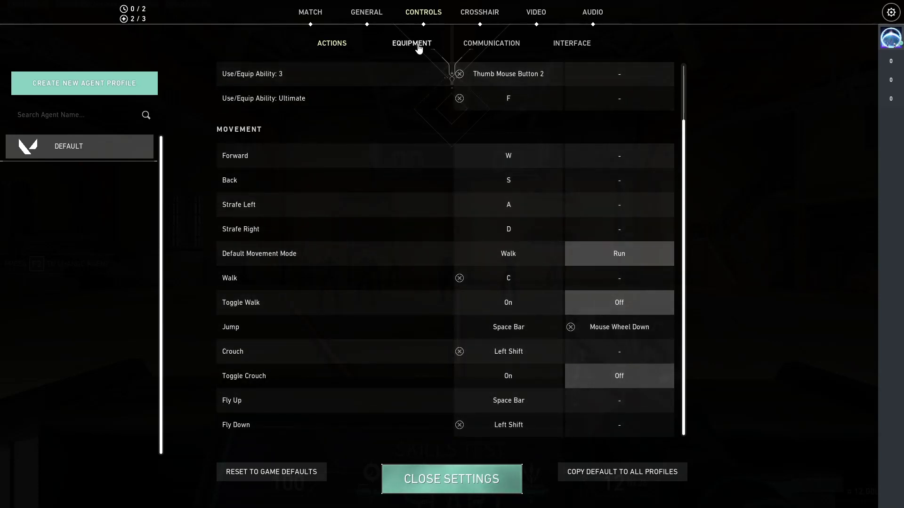
Browse the Equipment weapon and interaction bindings, then bring up the Communication keybinds.
click(419, 48)
scroll(457, 127, up, 2)
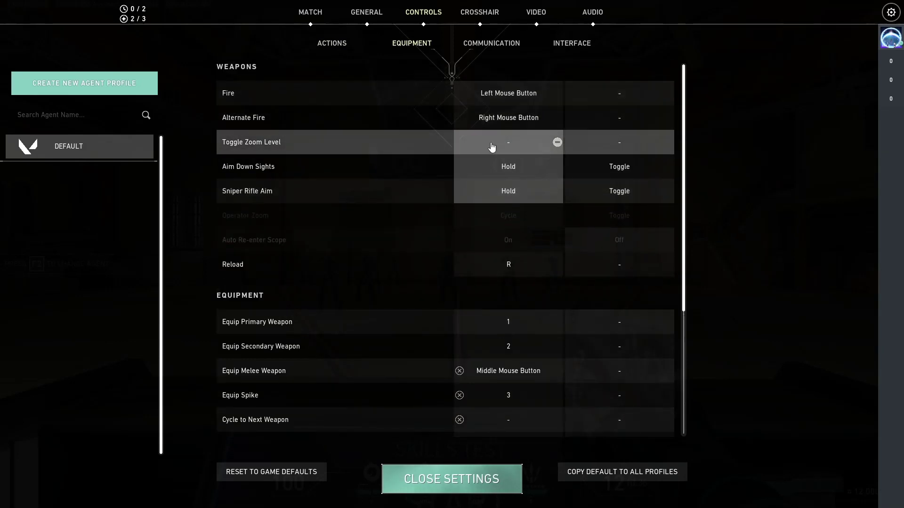
scroll(468, 120, down, 2)
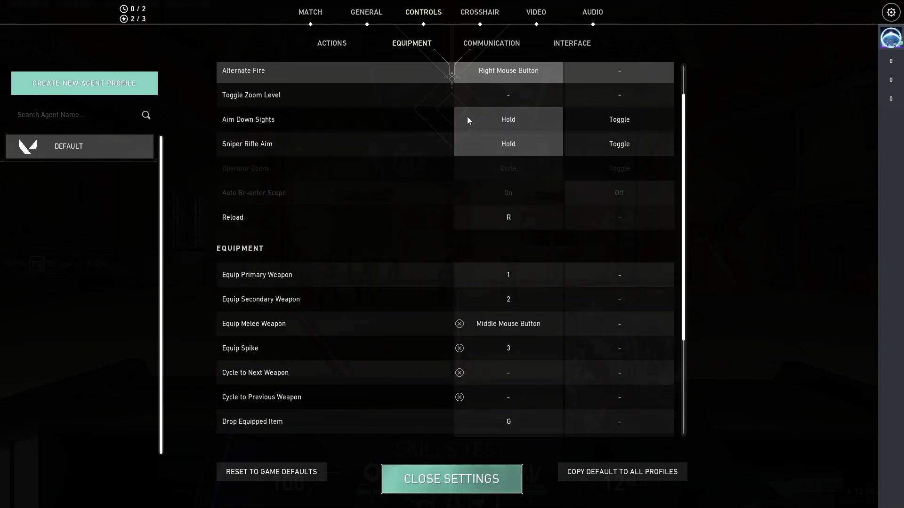
scroll(468, 121, down, 3)
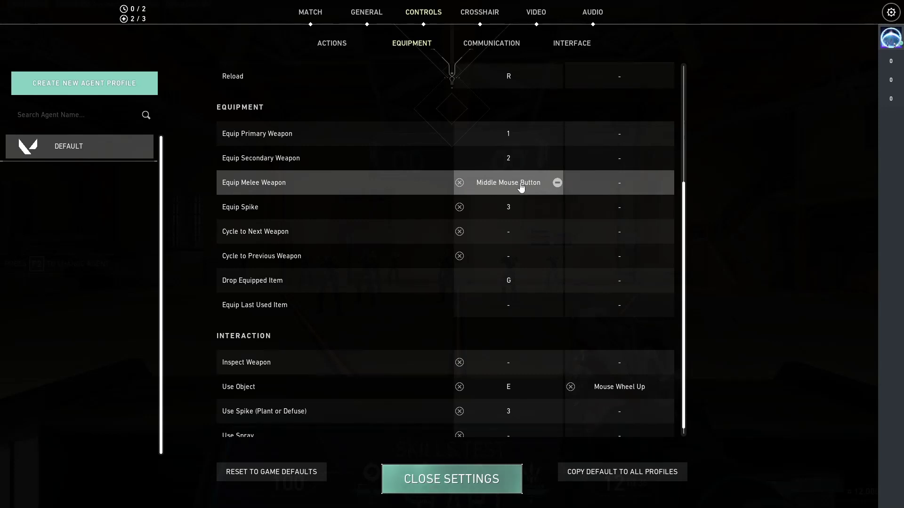
scroll(477, 187, down, 1)
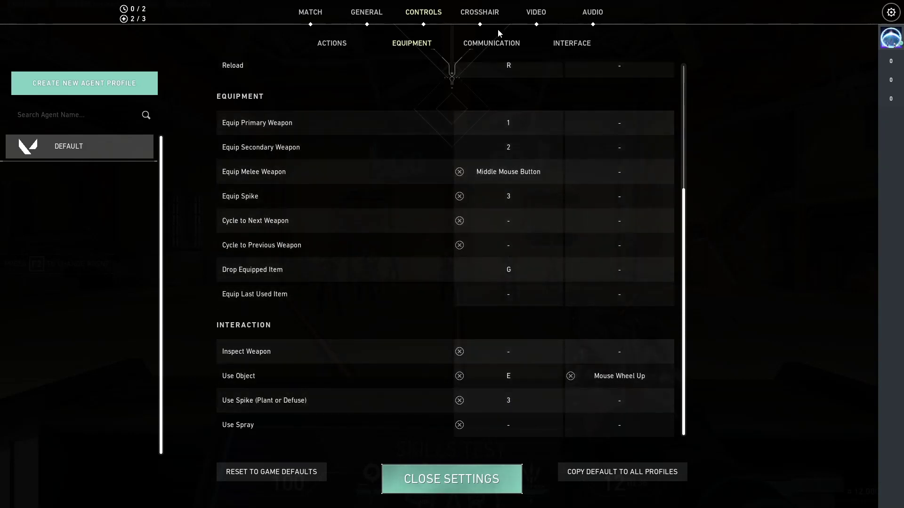
click(500, 45)
Review Communication bindings: party voice T, team voice Left Ctrl, ping X, radio commands unbound.
scroll(575, 277, up, 3)
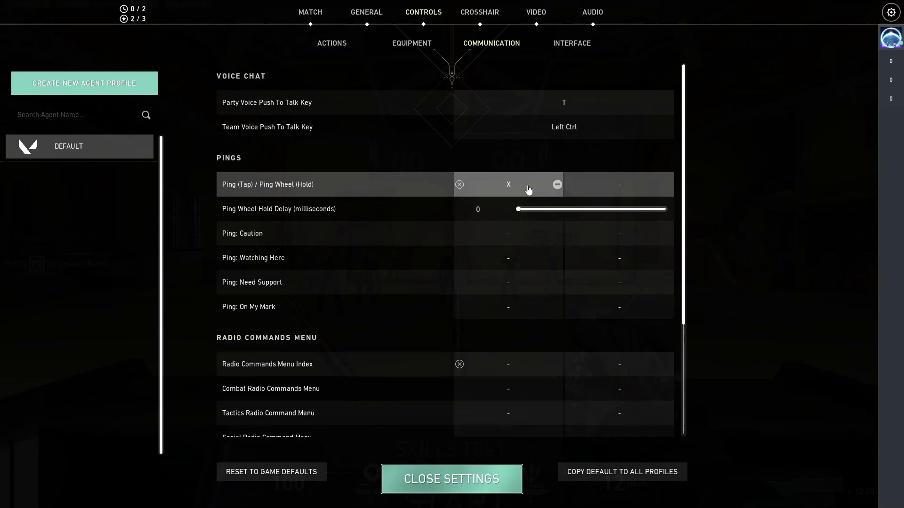
scroll(376, 276, down, 4)
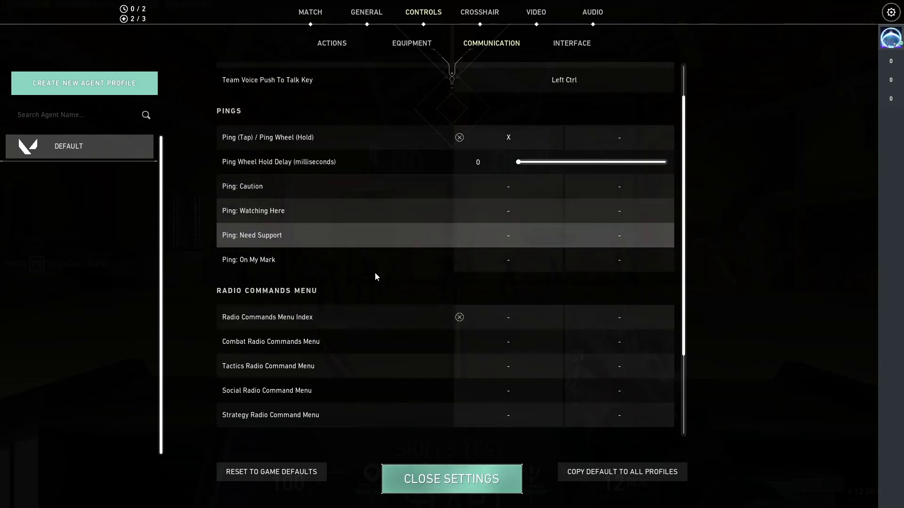
scroll(484, 338, up, 4)
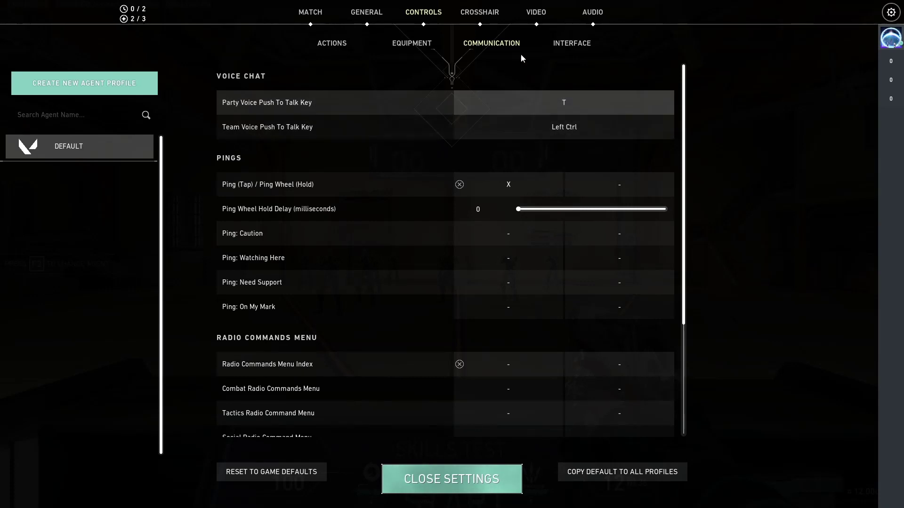
scroll(499, 199, down, 4)
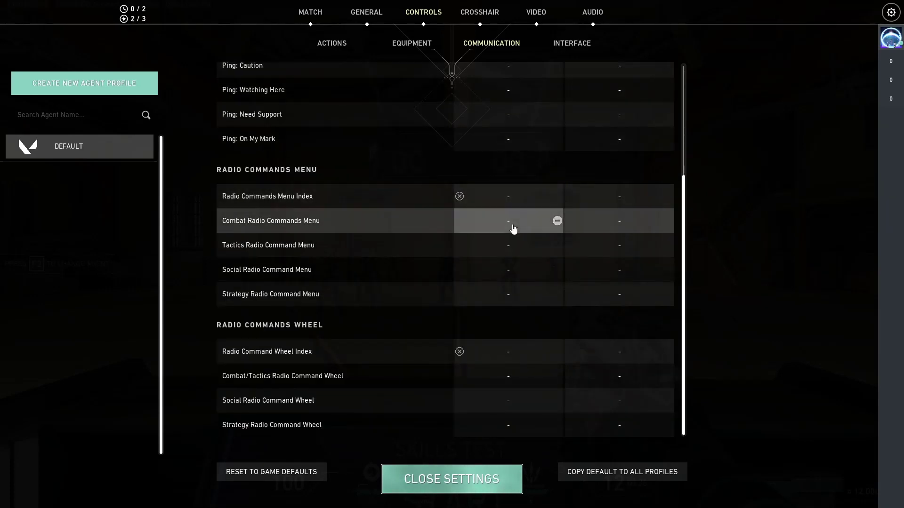
scroll(512, 217, up, 4)
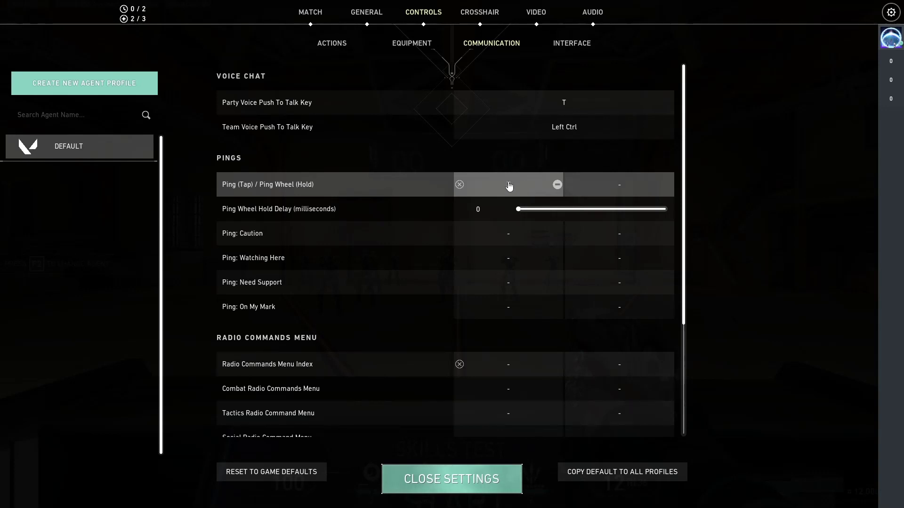
scroll(518, 188, down, 5)
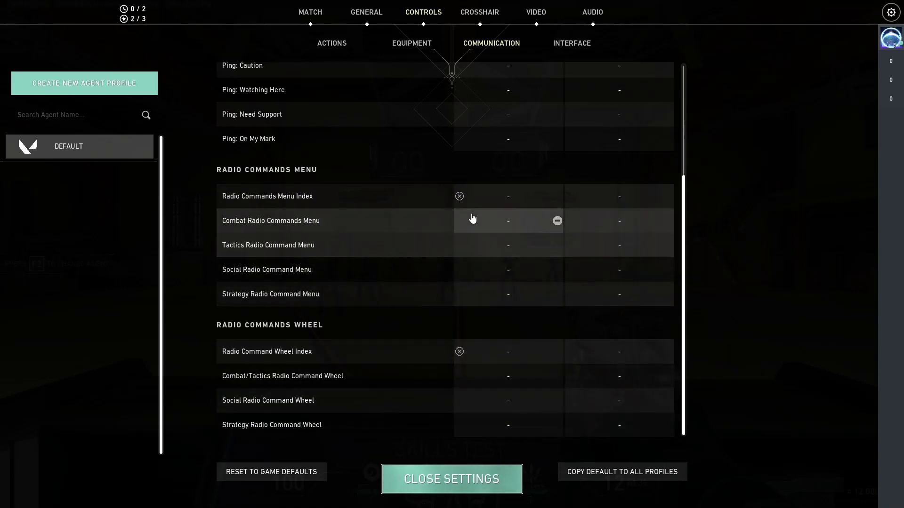
scroll(492, 208, up, 5)
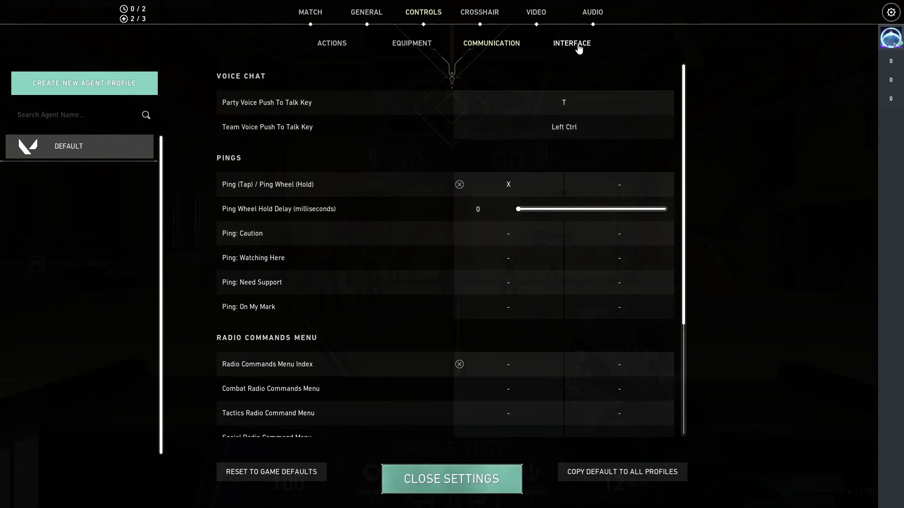
Show Interface keybinds: Toggle Menus on Escape, Armory on Q, Map on Tab, votes on F5–F8.
click(579, 47)
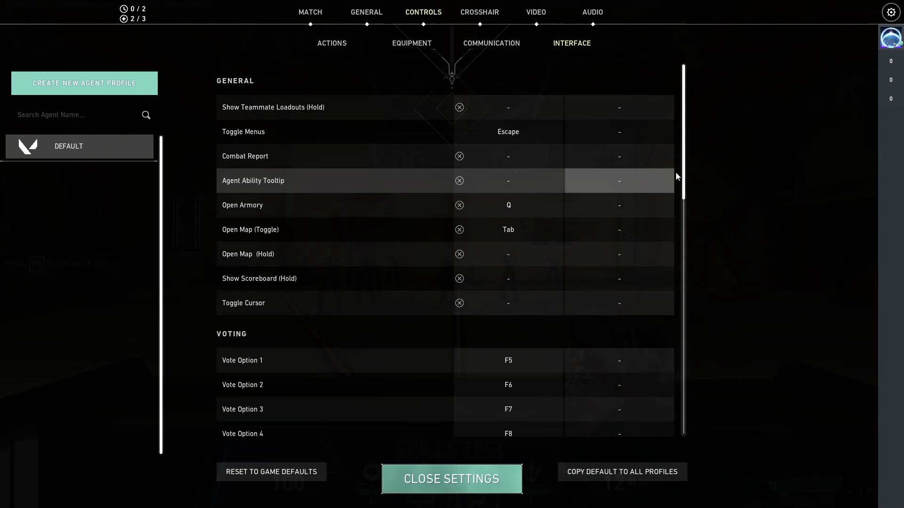
scroll(686, 174, down, 1)
scroll(686, 174, up, 1)
scroll(687, 172, down, 1)
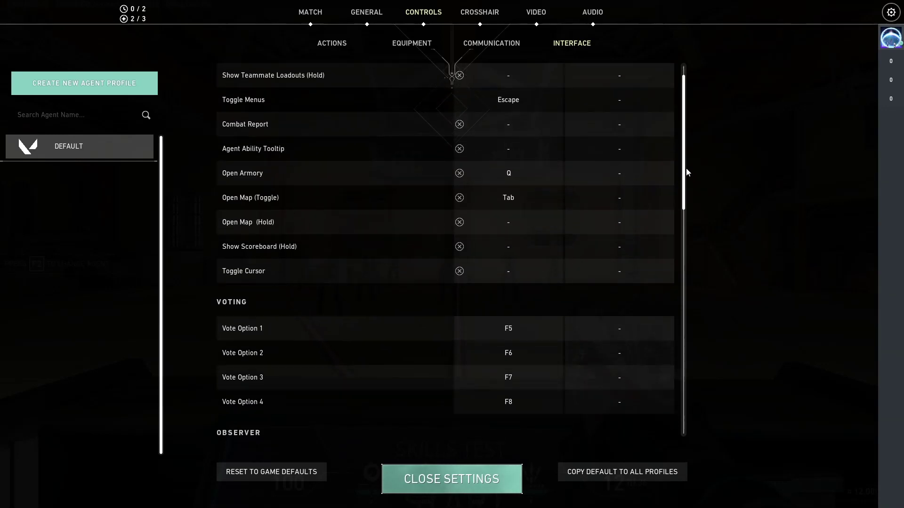
drag(687, 172, 667, 137)
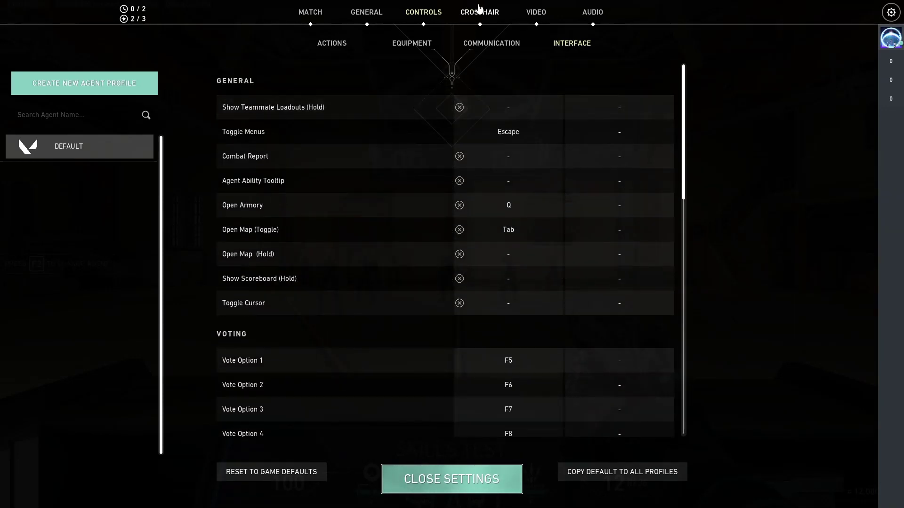
Open the Crosshair settings showing the ENYGMA v.2 profile.
click(479, 11)
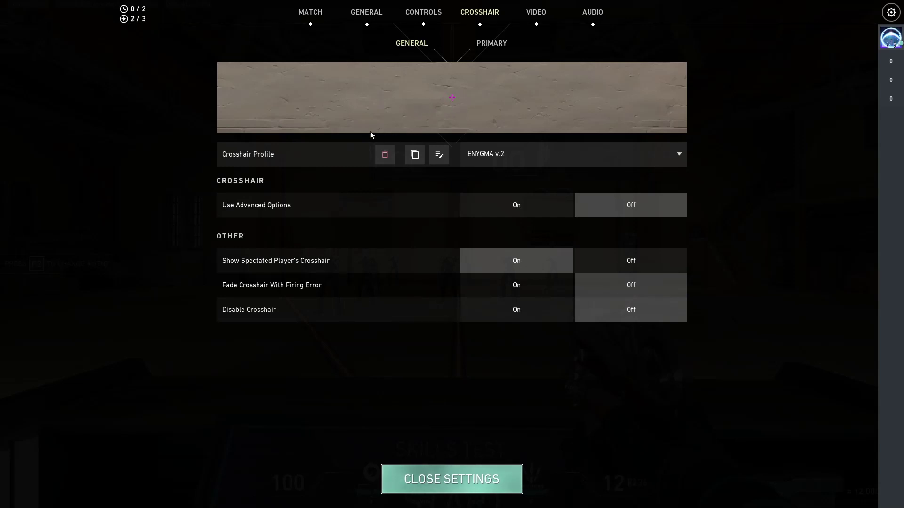
Keep ENYGMA v.2 and review Primary lines: inner On, opacity 1, length 4, thickness 2, offset 2; outer Off.
click(664, 160)
click(494, 187)
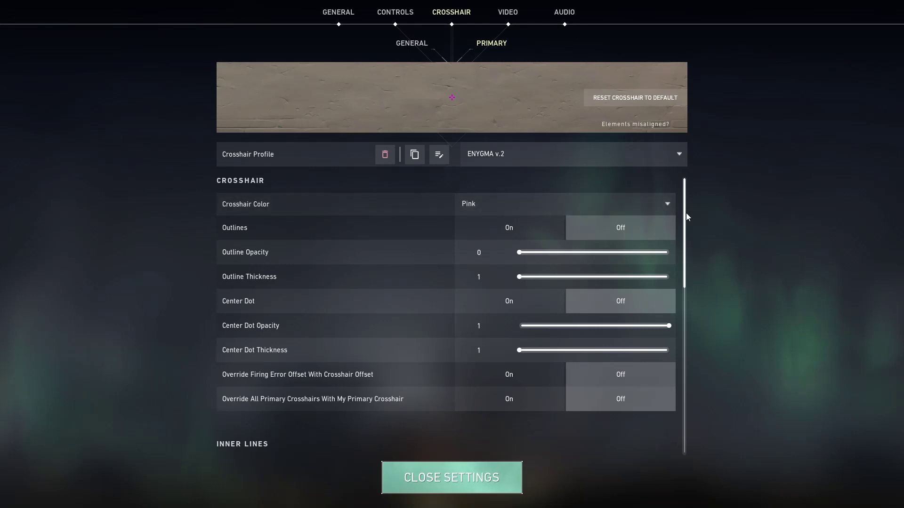
drag(686, 212, 695, 305)
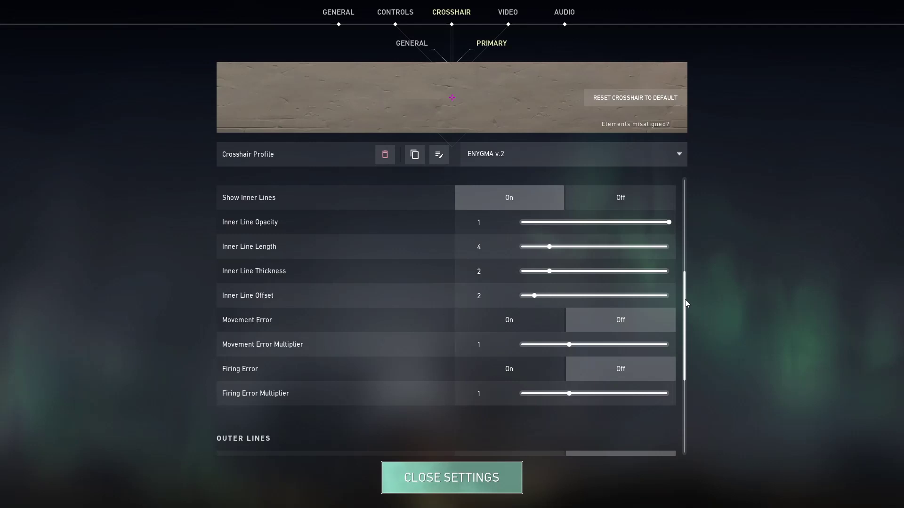
drag(684, 304, 685, 382)
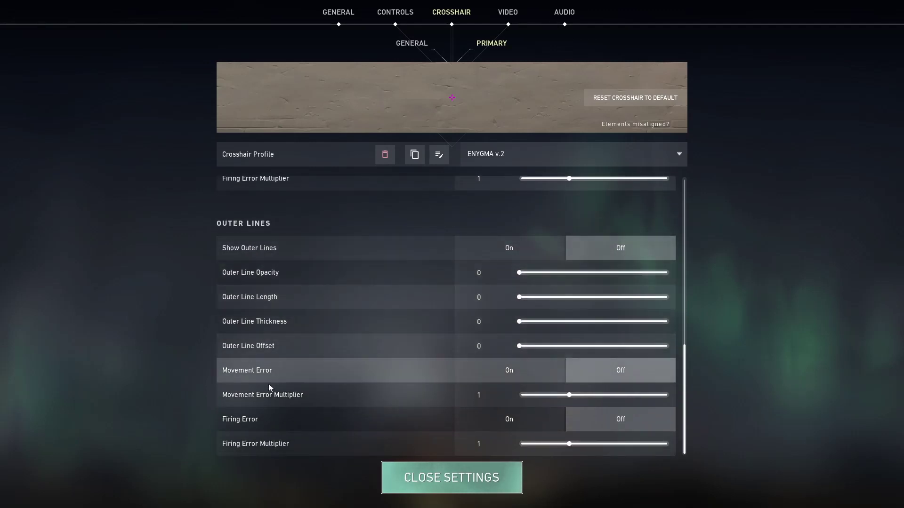
scroll(518, 283, up, 6)
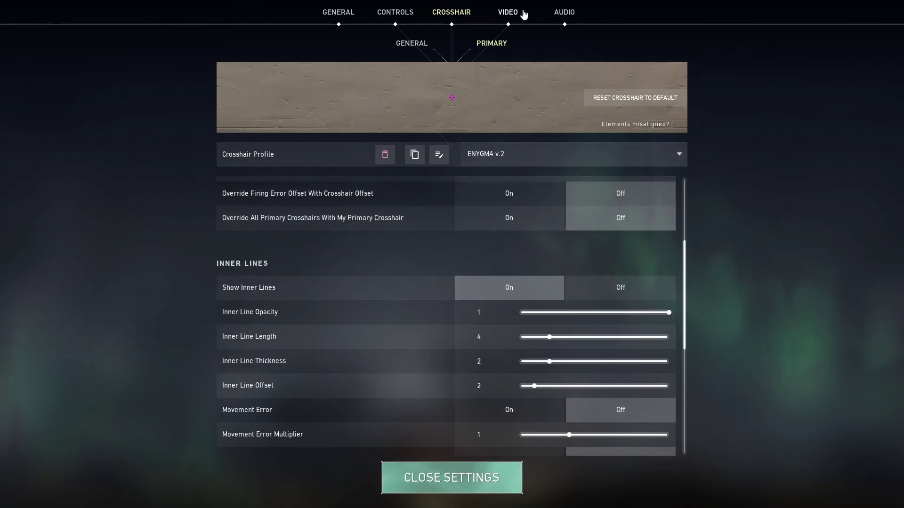
Show Video Graphics Quality: all qualities Low, anti-aliasing None, anisotropic filtering 1x.
click(516, 14)
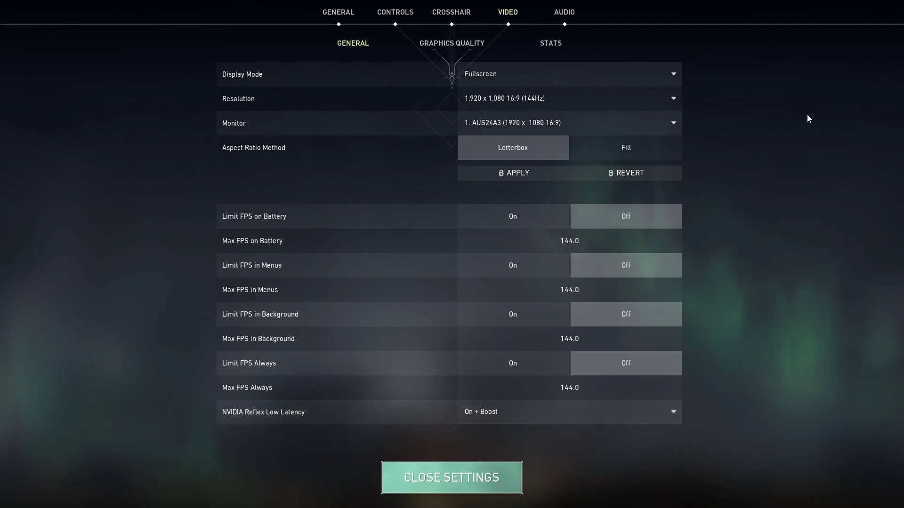
click(462, 49)
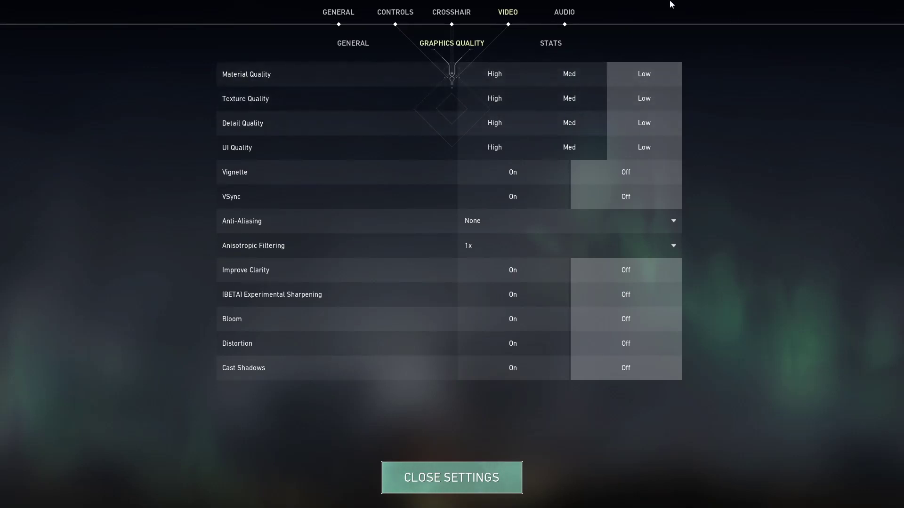
click(553, 43)
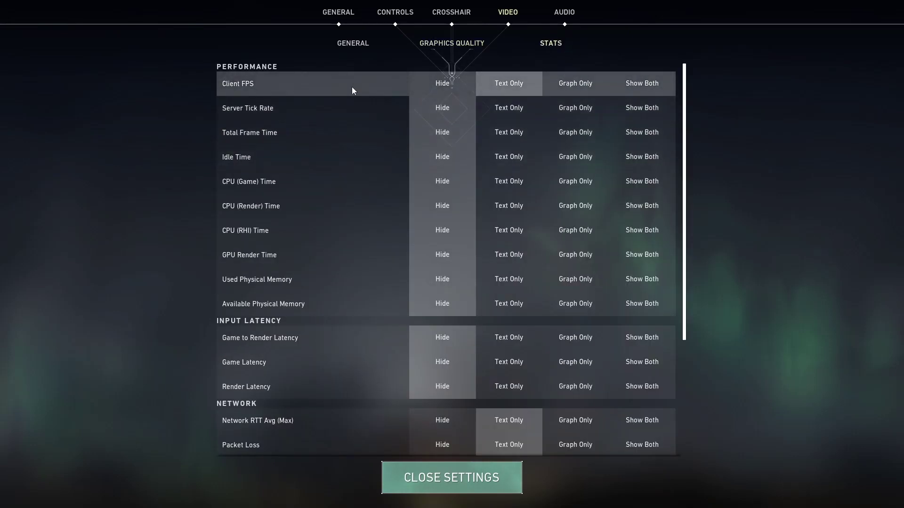
scroll(344, 106, down, 2)
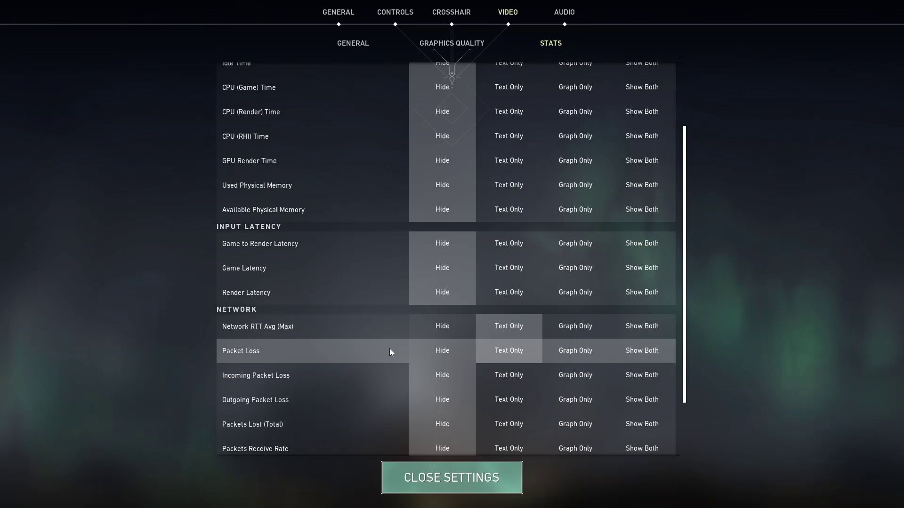
scroll(397, 167, up, 2)
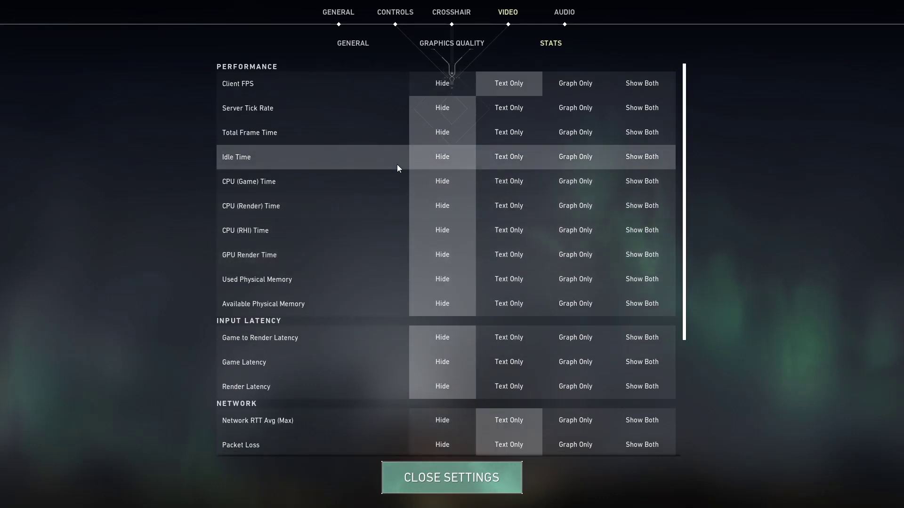
scroll(397, 168, down, 4)
scroll(329, 284, up, 4)
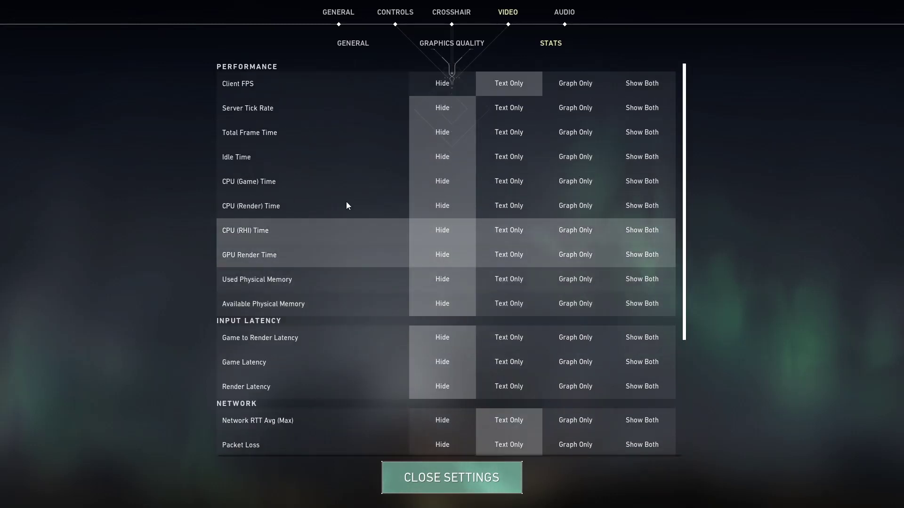
scroll(270, 339, down, 2)
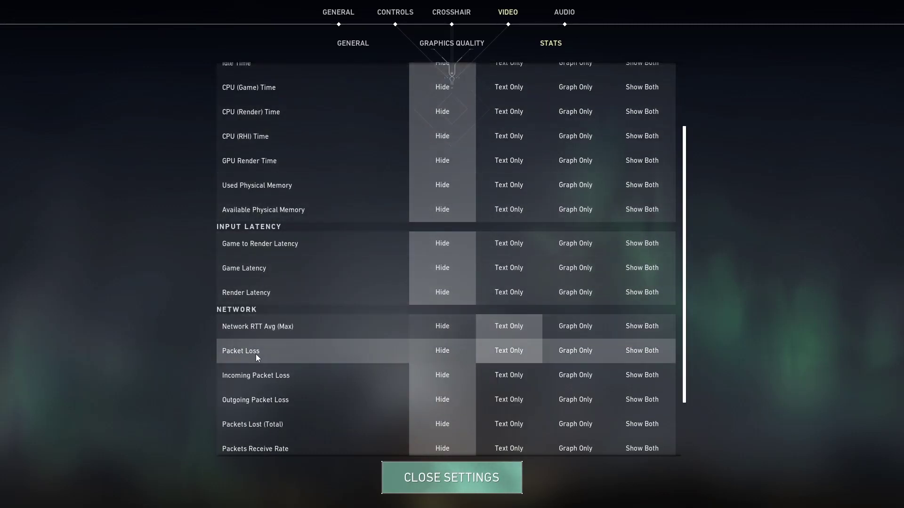
scroll(600, 318, up, 2)
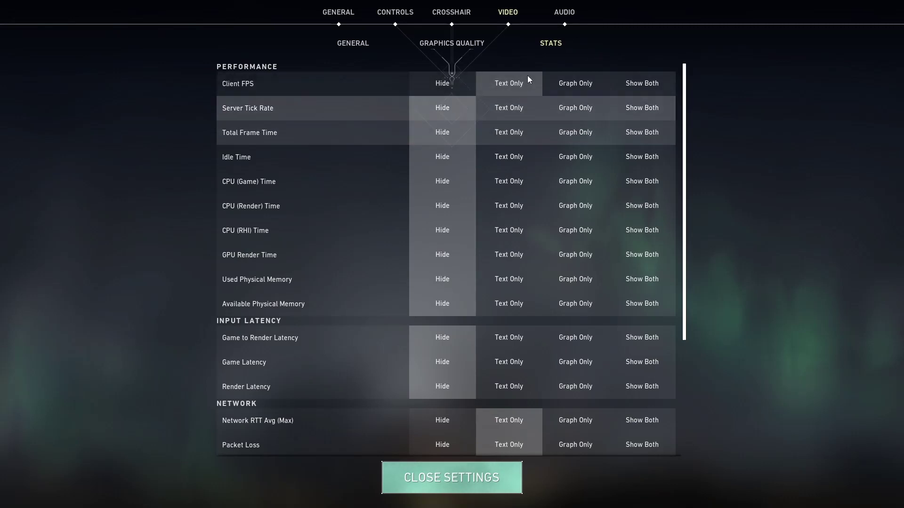
Go through the Audio sounds, Voice Chat and Voice-Over options, then return to General settings.
click(568, 14)
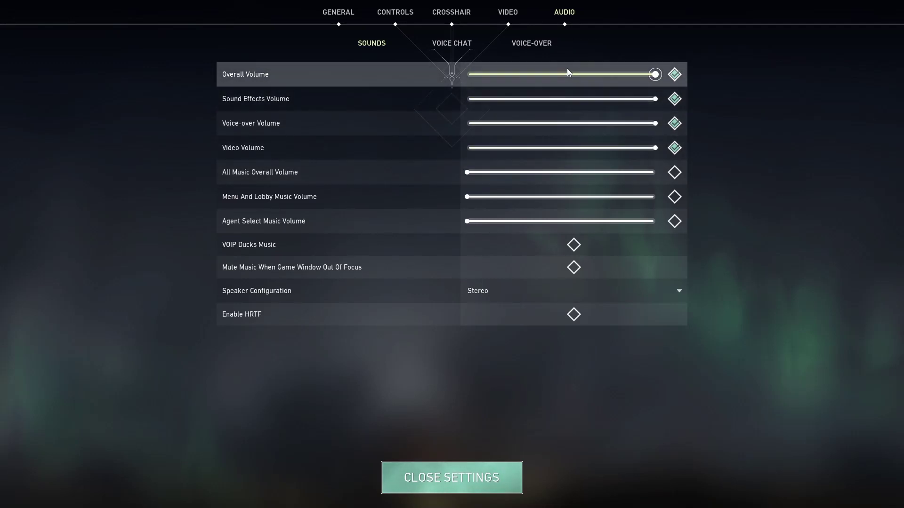
click(447, 46)
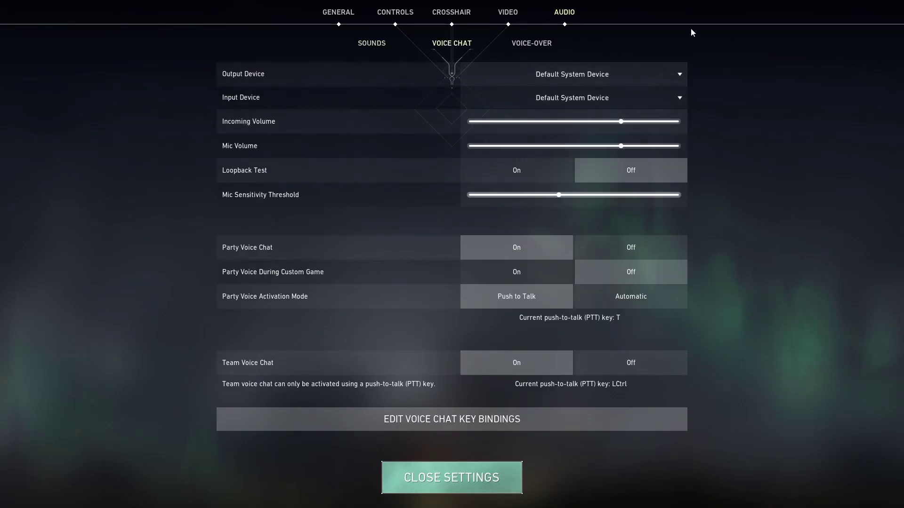
click(541, 43)
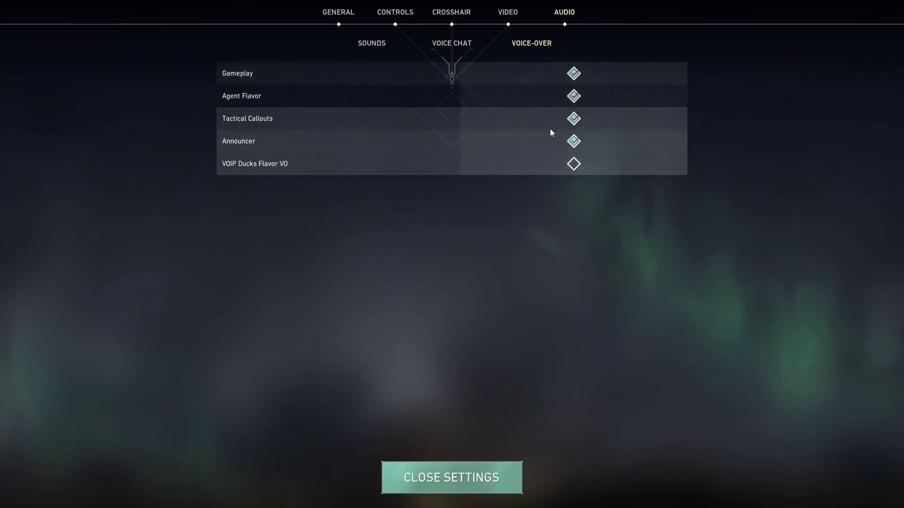
mouse_move(229, 169)
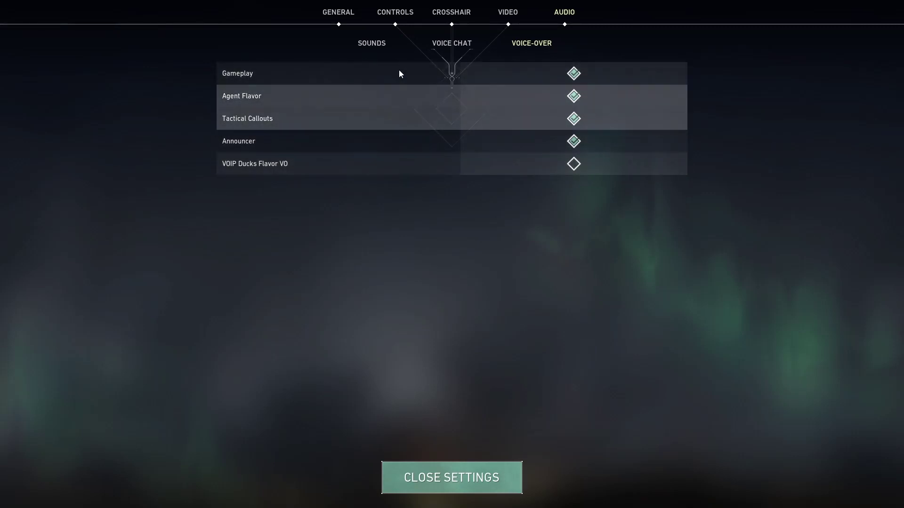
click(337, 12)
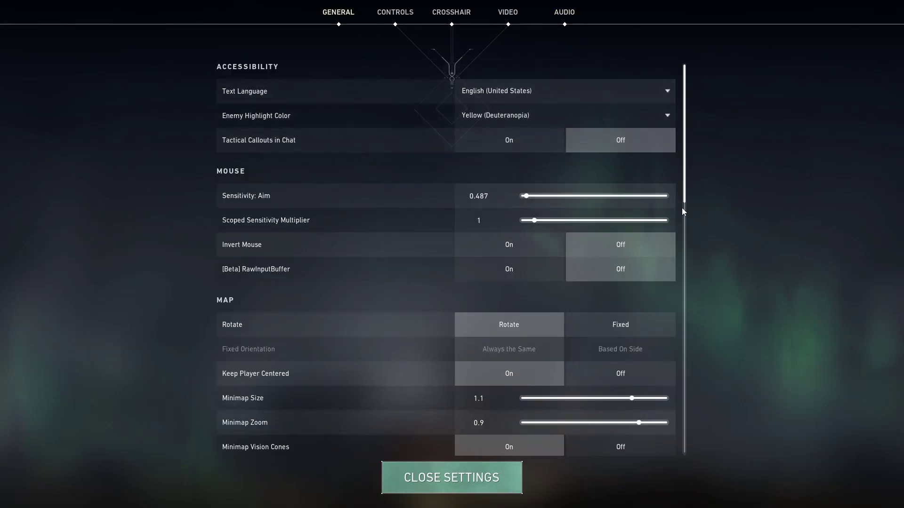